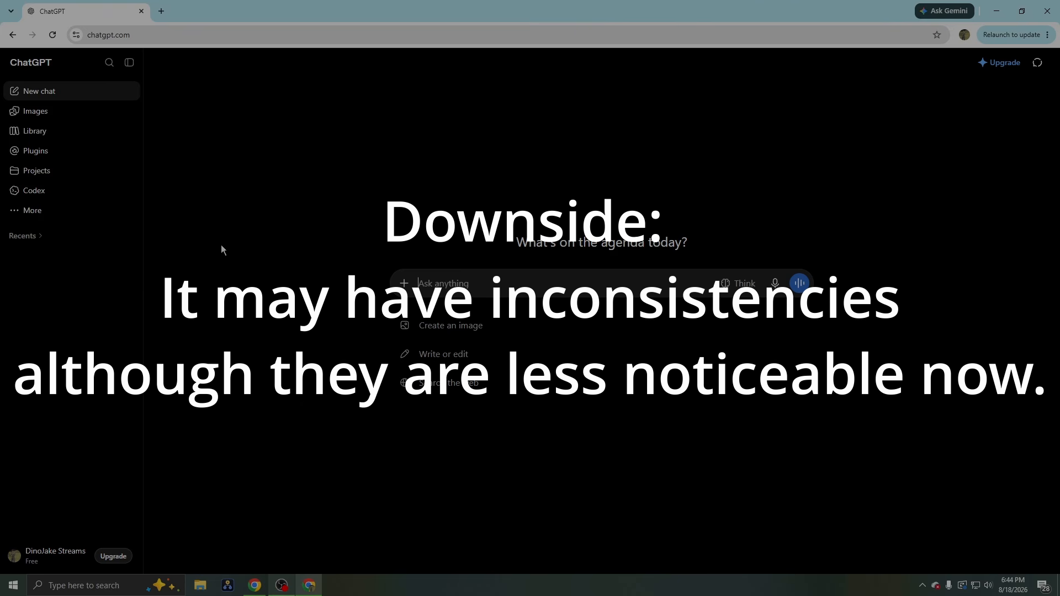
Paste the black-and-white officer portrait into a new chat and ask ChatGPT to "colorize this".
key(ctrl+v)
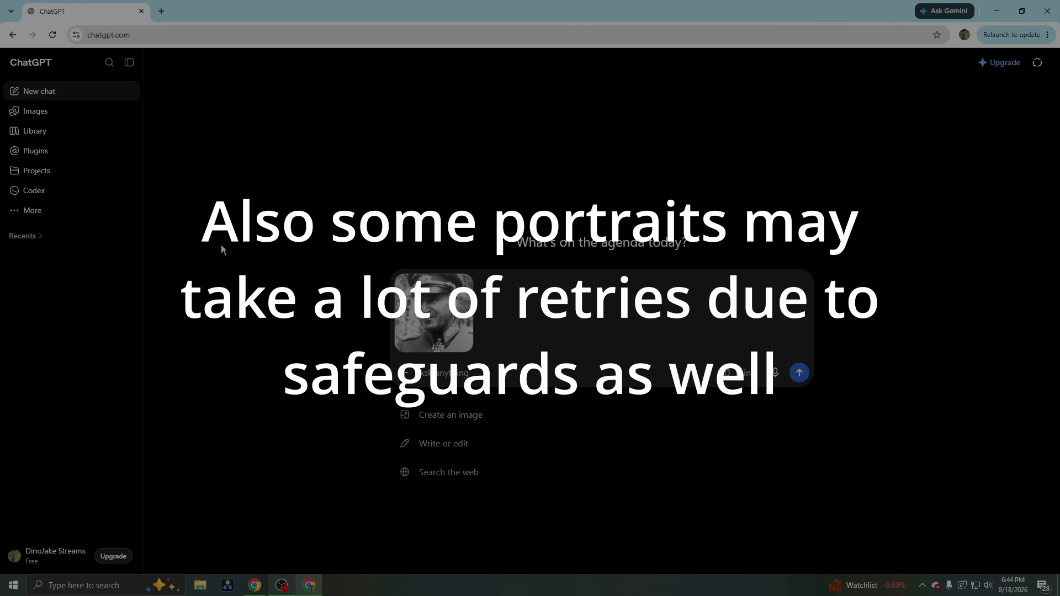
text(Colorize this)
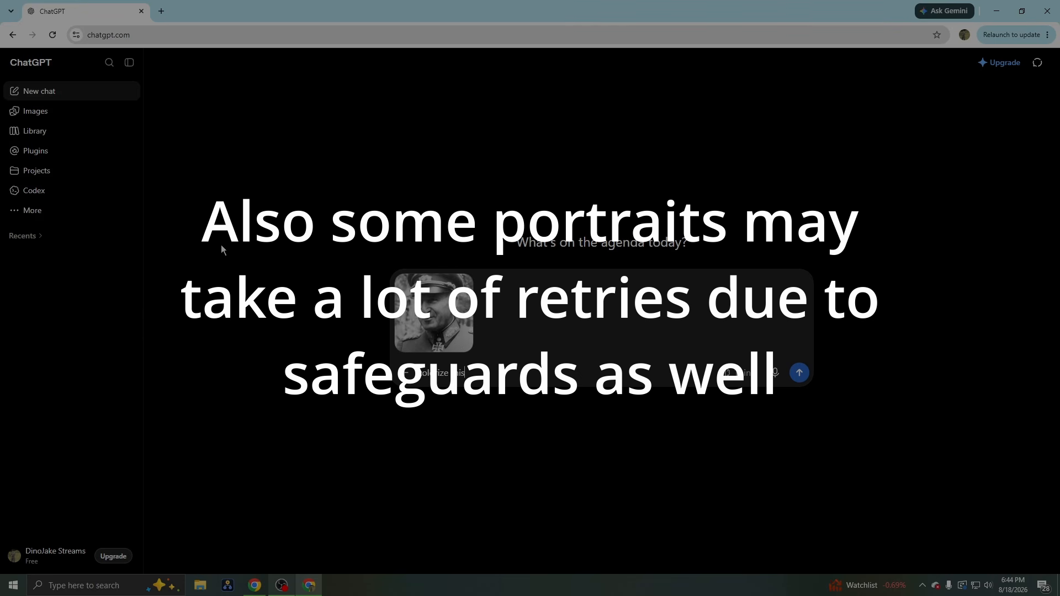
key(Return)
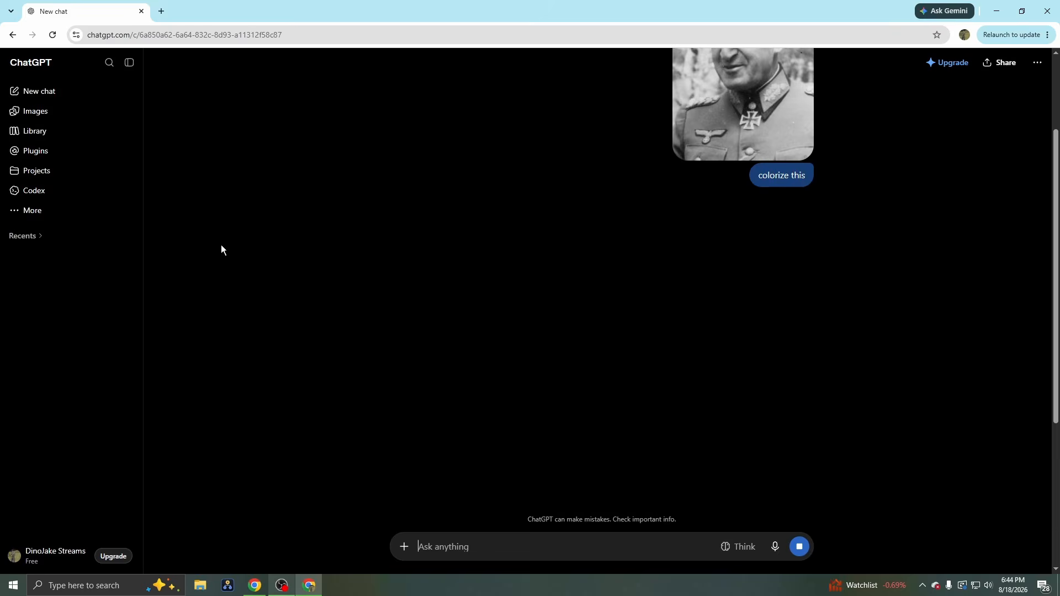
Dismiss the upgrade offer and compare the colorized portrait with the original black-and-white photo.
scroll(221, 250, up, 2)
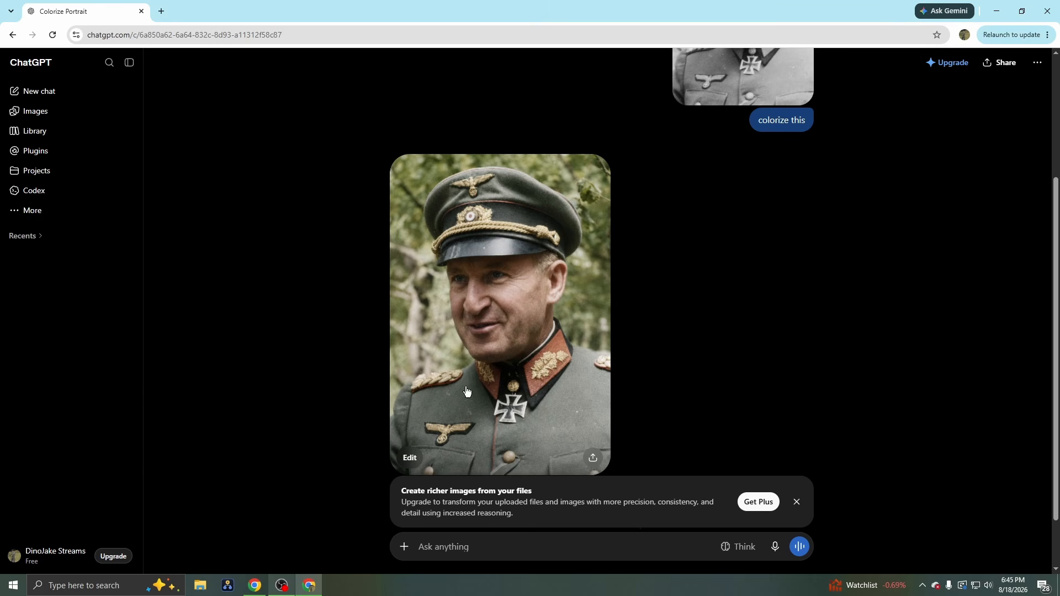
click(797, 502)
scroll(637, 311, up, 3)
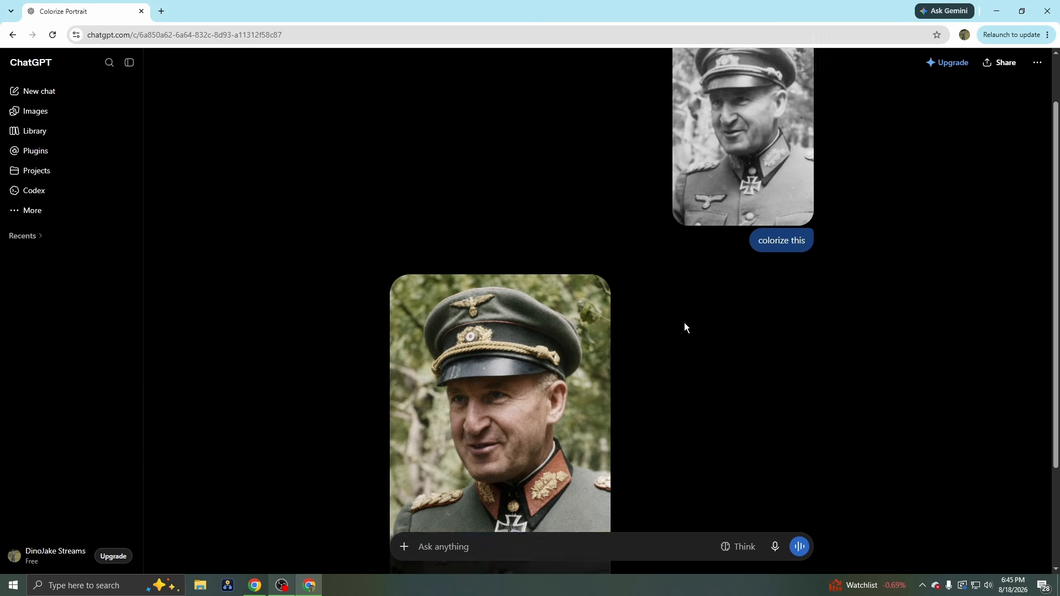
scroll(601, 287, down, 3)
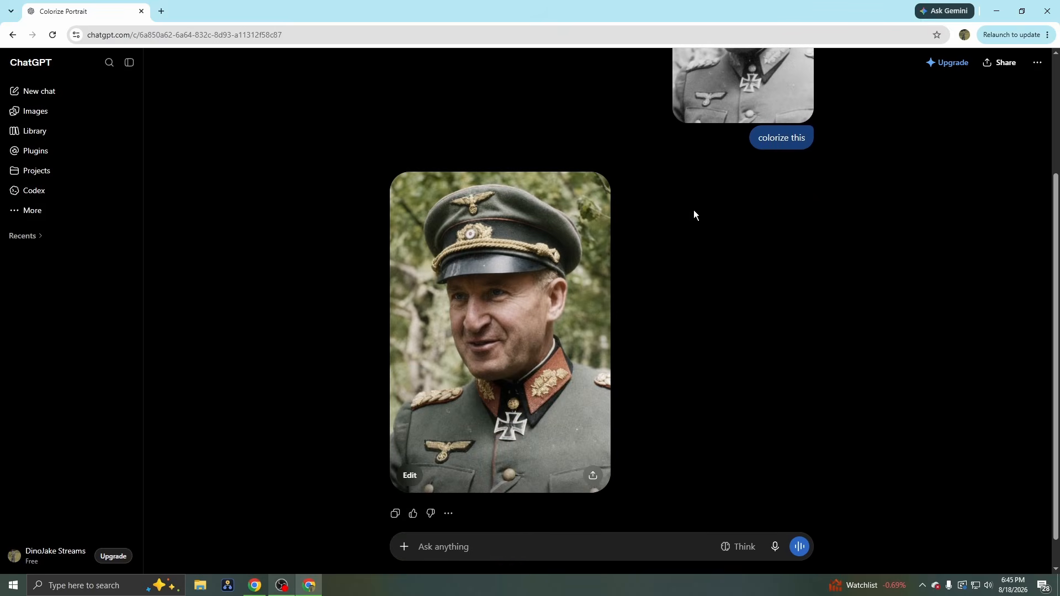
Open the colorized portrait in the full-size viewer and copy the image.
click(544, 335)
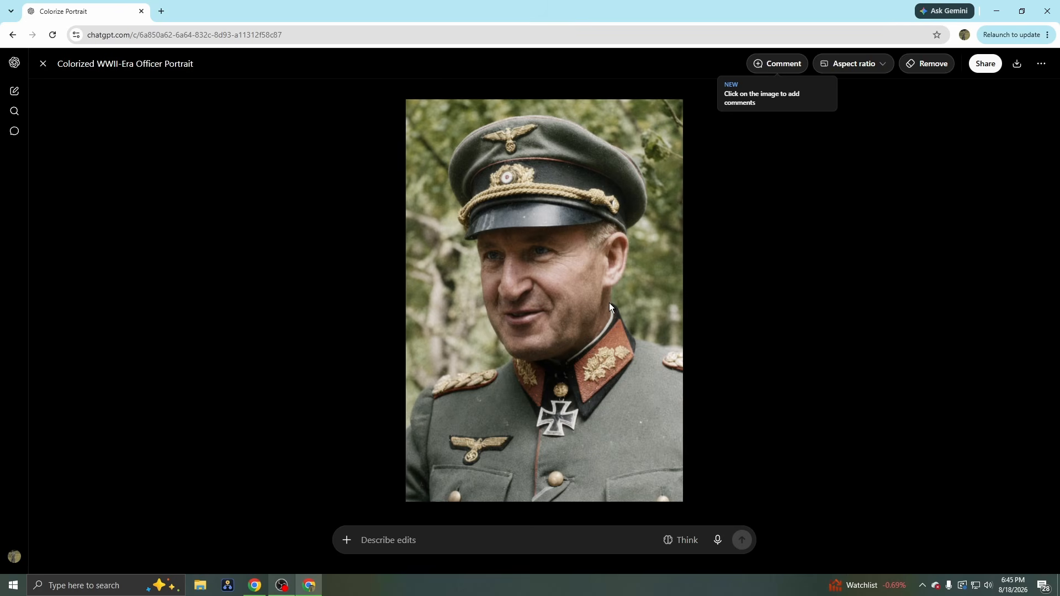
right_click(609, 303)
click(838, 313)
right_click(552, 297)
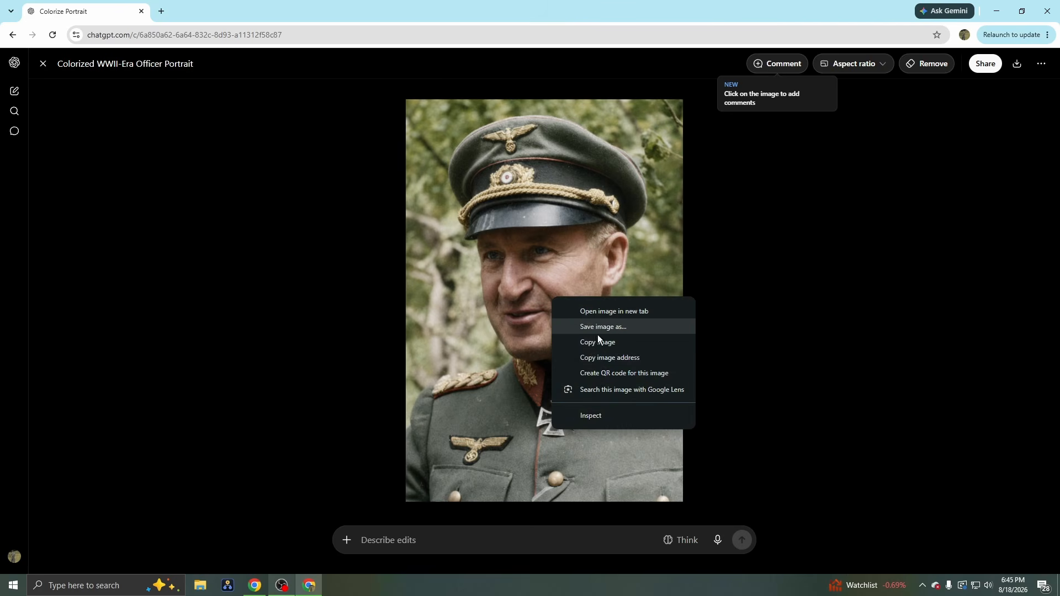
click(604, 342)
Search the web for "background", open remove.bg, and paste in the colorized portrait to cut out its background.
text(b)
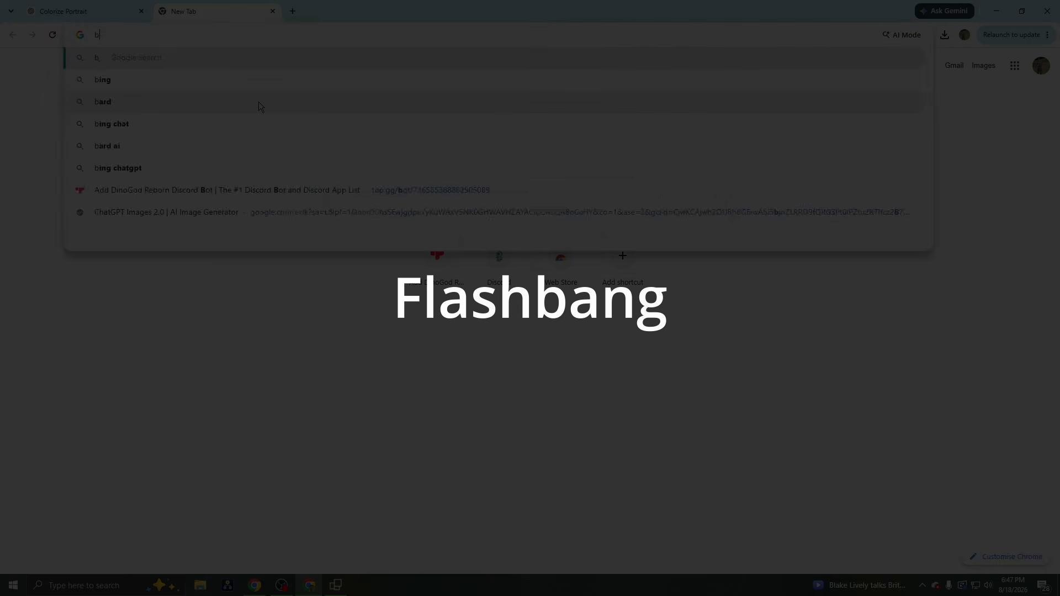
text(ackground)
key(Return)
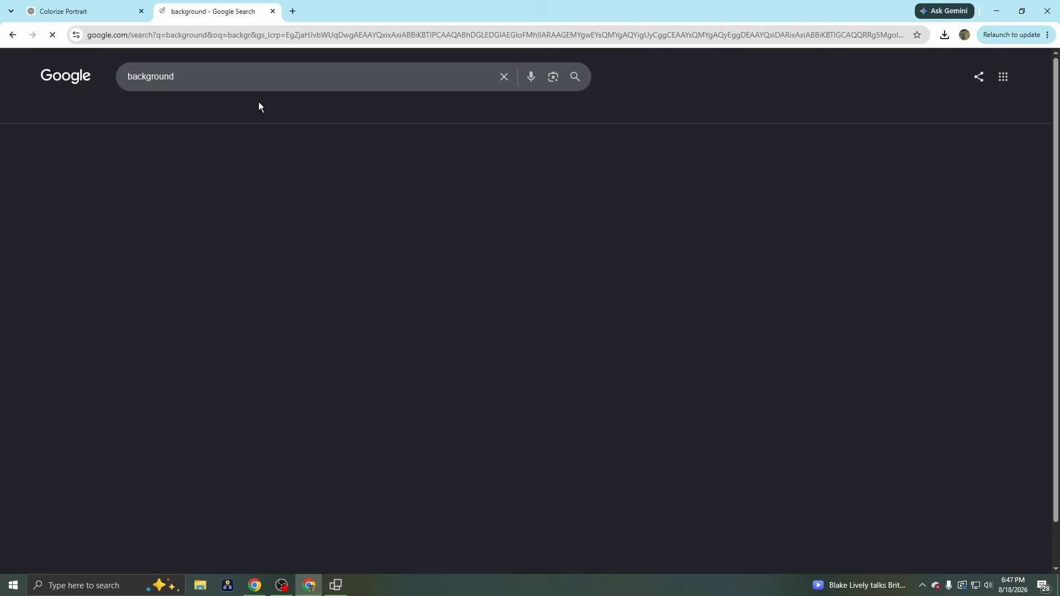
click(307, 307)
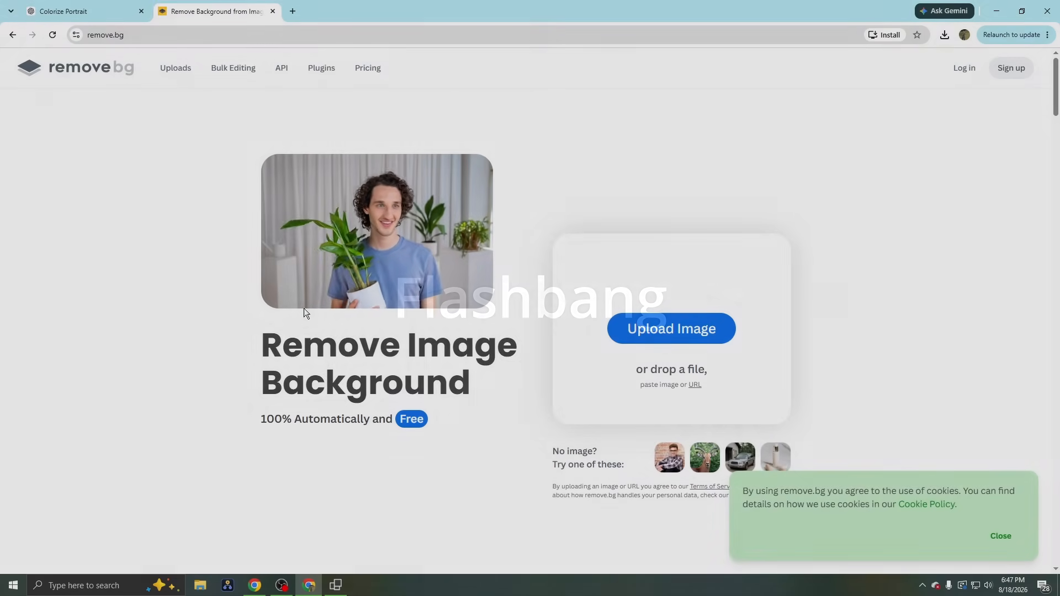
key(ctrl+v)
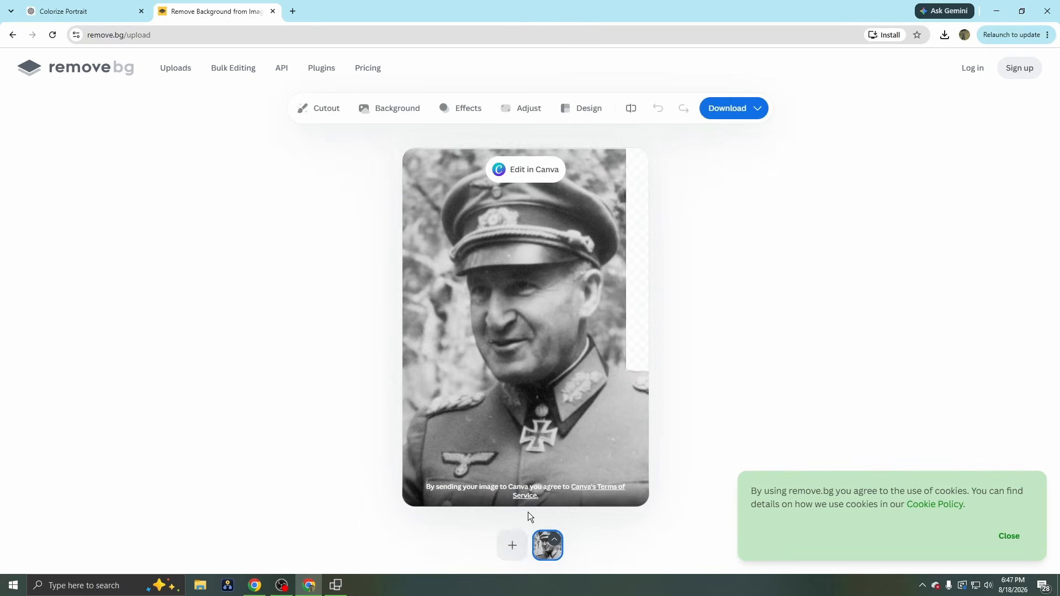
key(ctrl+v)
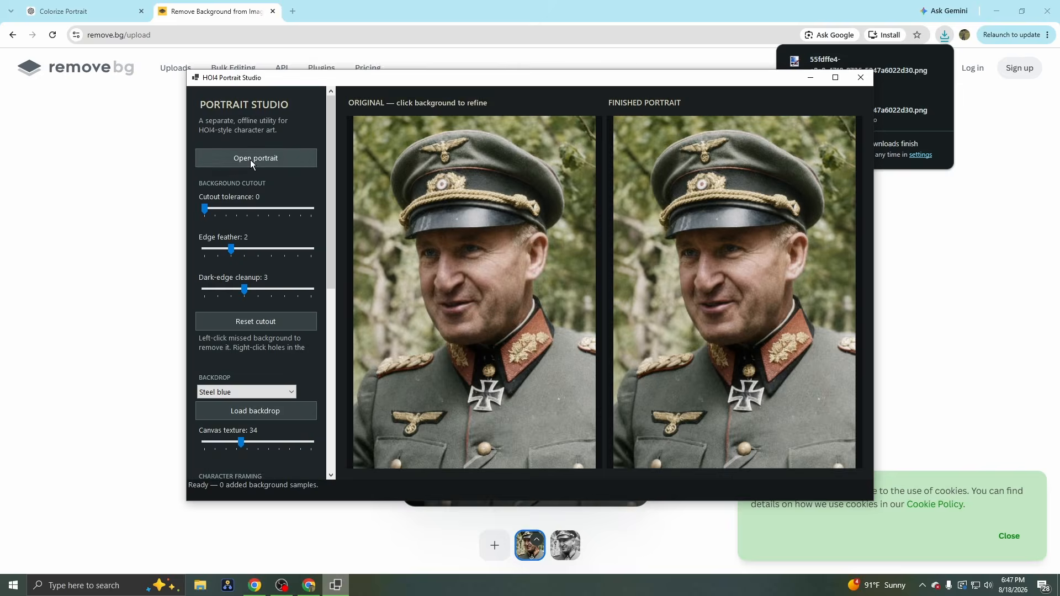
In HOI4 Portrait Studio, open the background-free portrait and set its backdrop to HOI4 background.
click(250, 160)
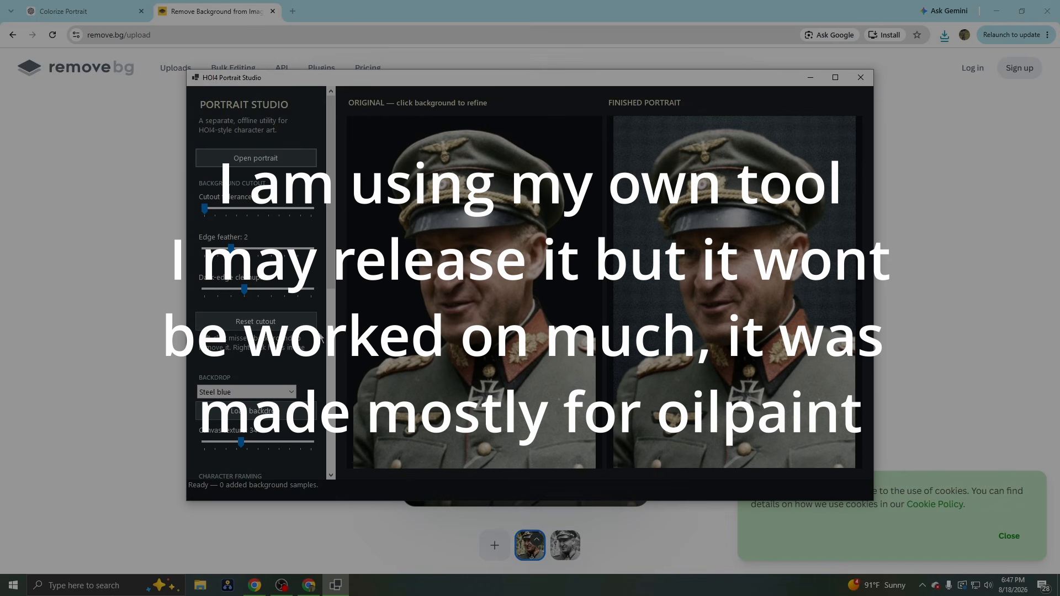
scroll(219, 367, down, 2)
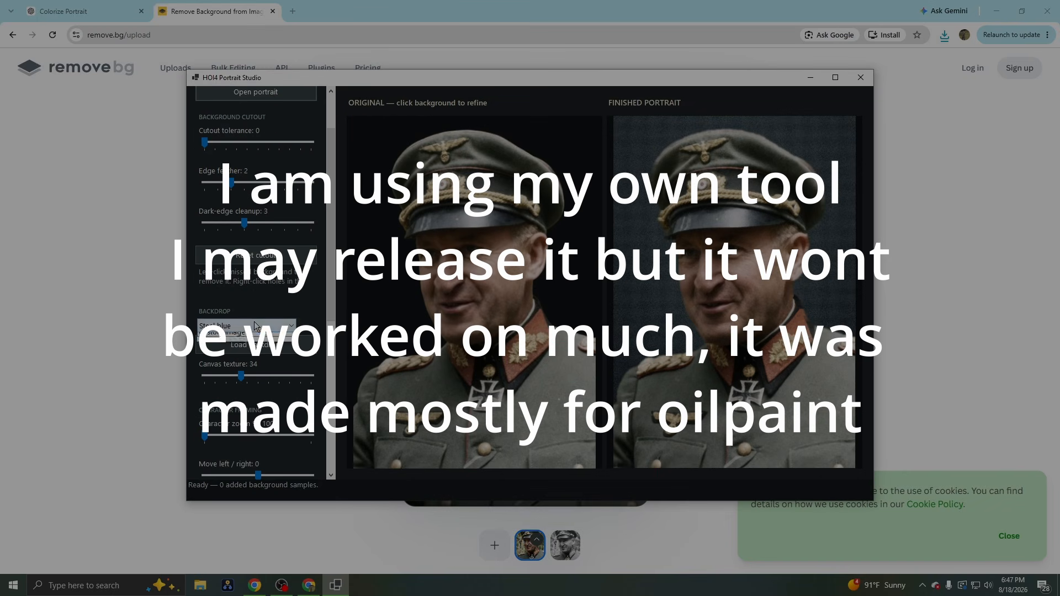
click(259, 326)
click(238, 369)
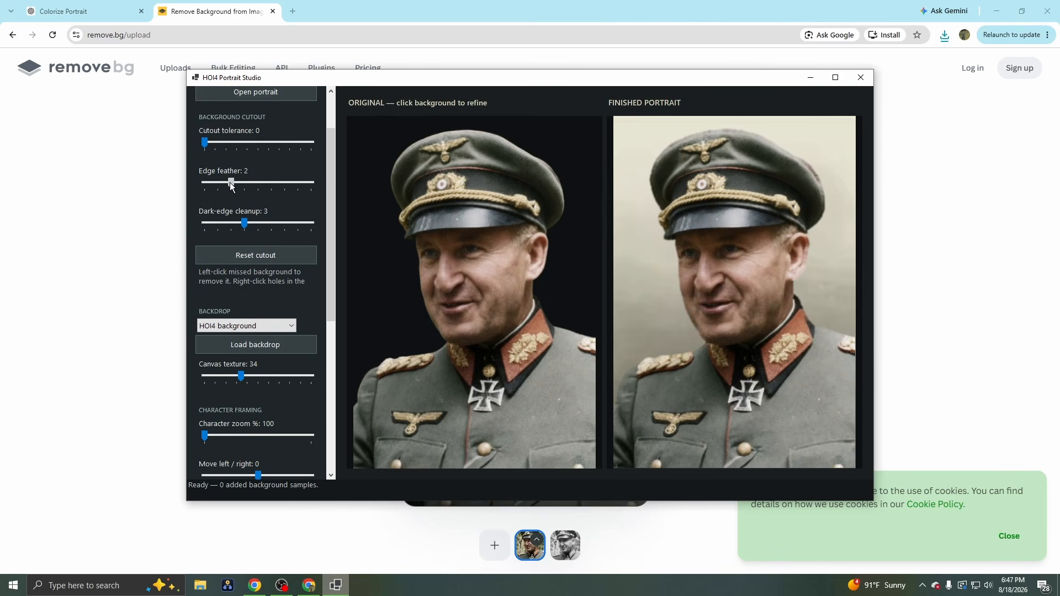
Set the background cutout's edge feather to 1 and its dark-edge cleanup to 1.
drag(231, 183, 206, 188)
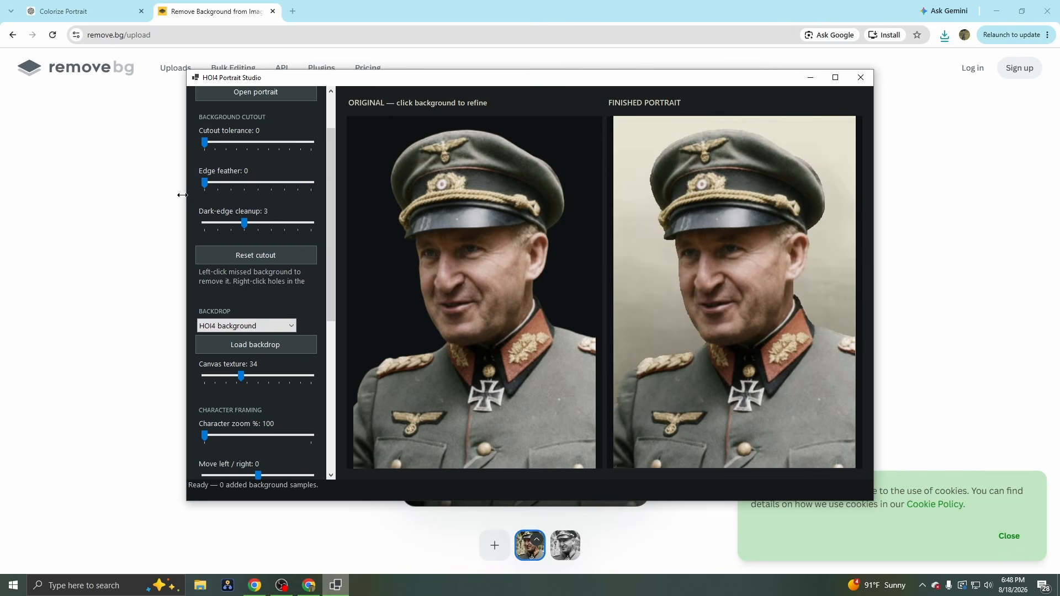
click(211, 188)
drag(246, 224, 195, 217)
click(212, 223)
Frame the character at 120% zoom, moved to -5 horizontally and 9 vertically.
drag(333, 150, 333, 238)
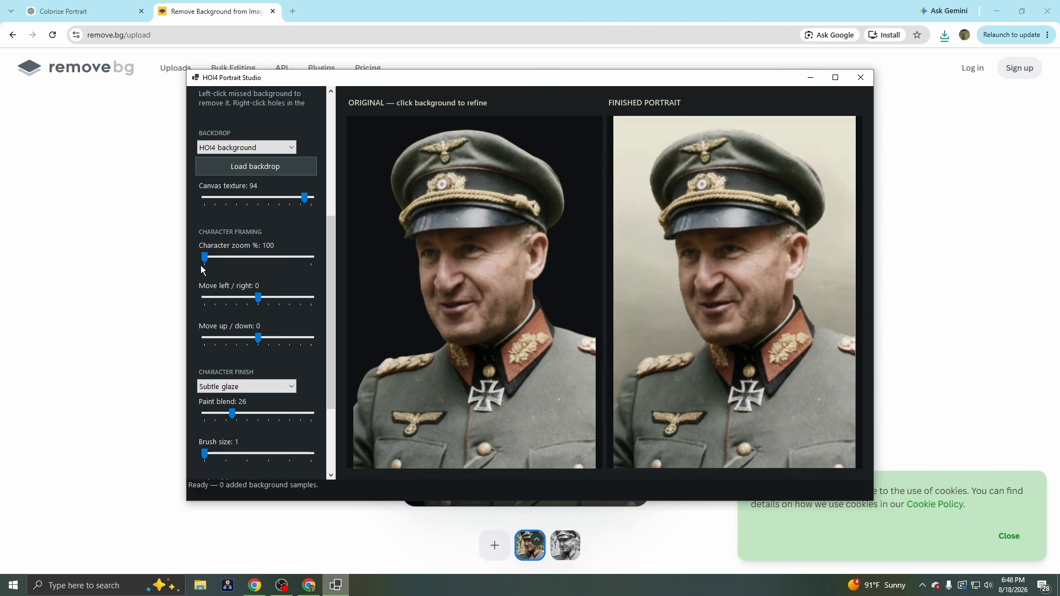
mouse_move(204, 256)
mouse_down()
mouse_move(220, 254)
mouse_move(161, 247)
mouse_move(224, 255)
mouse_up()
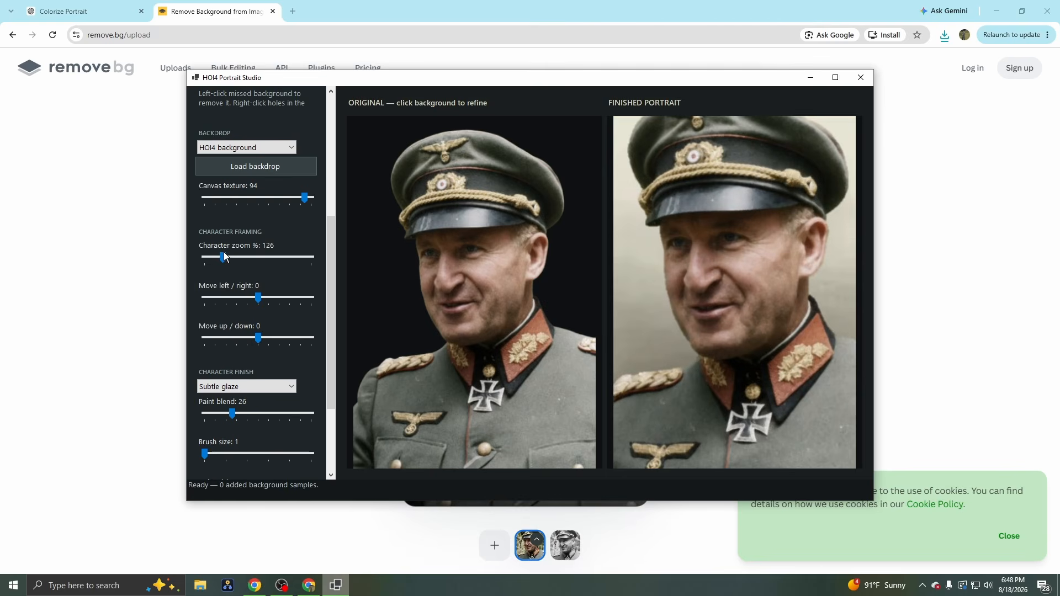
drag(263, 300, 255, 303)
drag(260, 339, 270, 339)
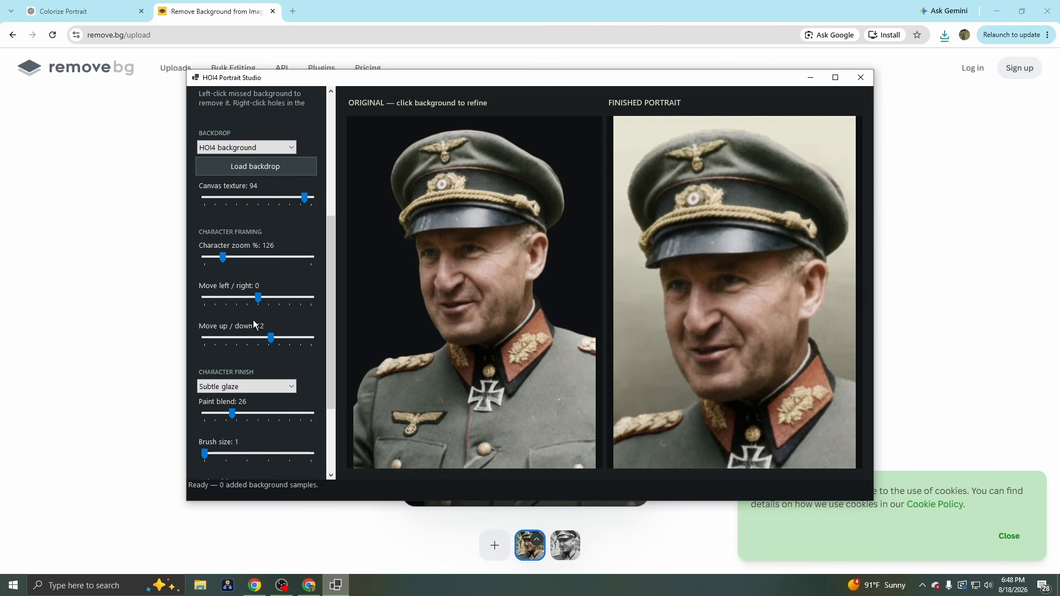
drag(222, 261, 218, 261)
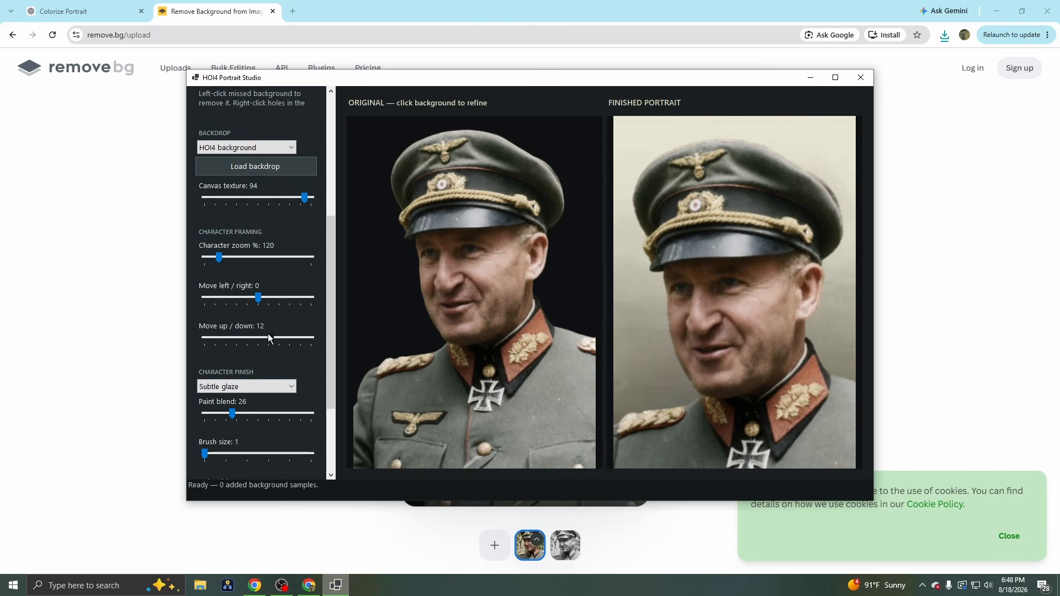
drag(271, 338, 270, 335)
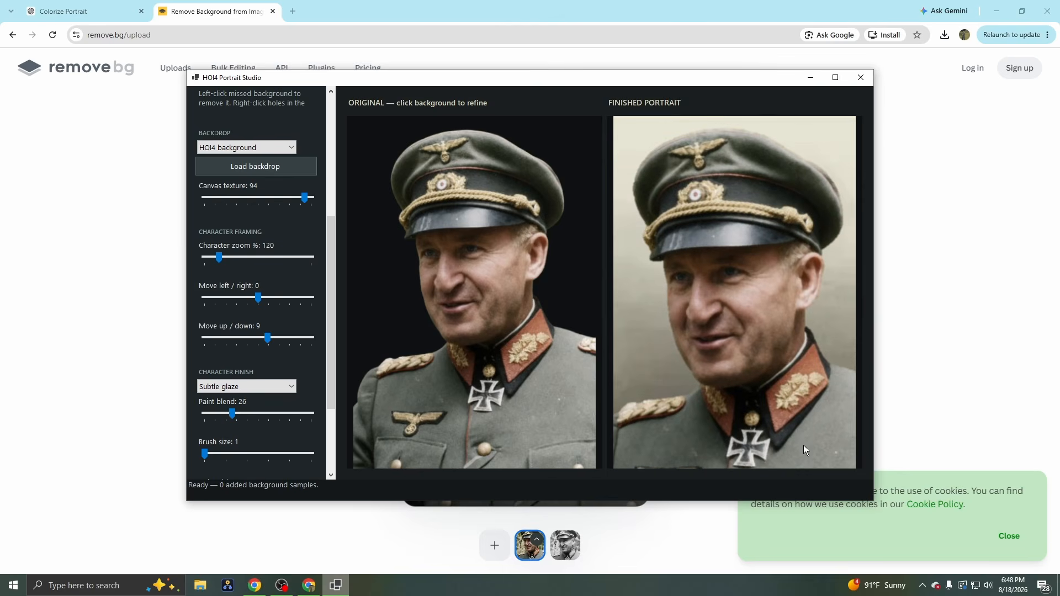
mouse_move(258, 297)
mouse_down()
mouse_move(247, 300)
mouse_move(283, 294)
mouse_up()
Try brush sizes 6 and 3 for the character finish, and set the paint blend to 28.
scroll(329, 233, down, 3)
drag(203, 329, 312, 330)
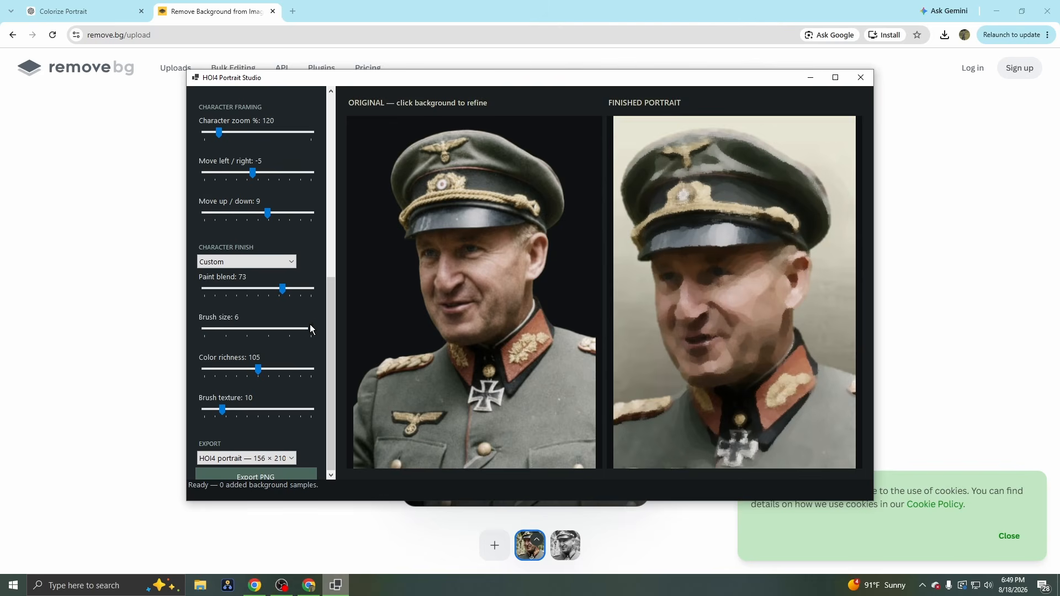
mouse_move(310, 328)
mouse_down()
mouse_move(223, 331)
mouse_move(242, 328)
mouse_up()
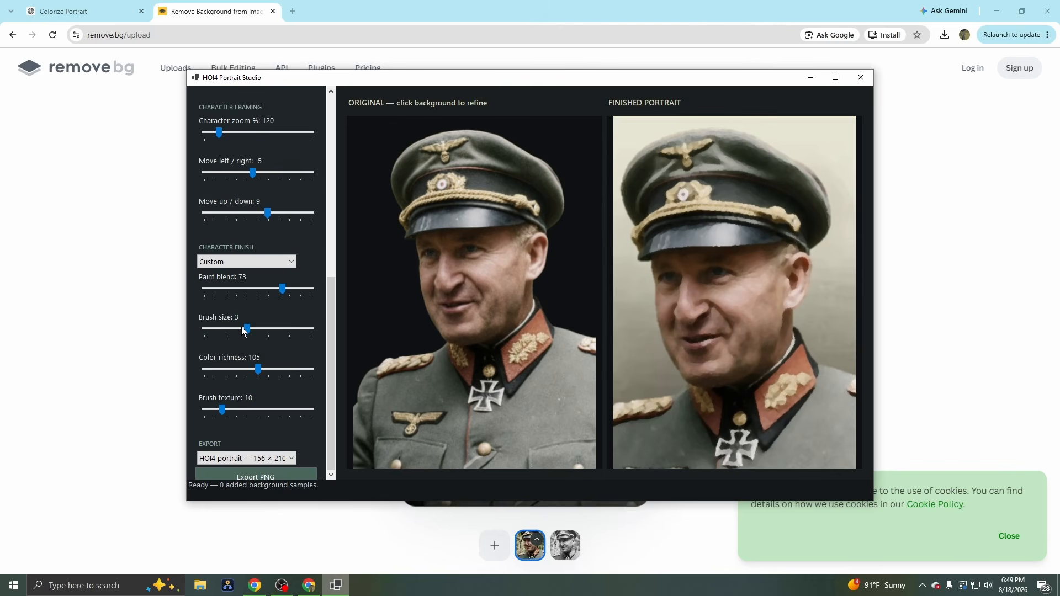
click(313, 329)
click(279, 290)
drag(280, 290, 237, 286)
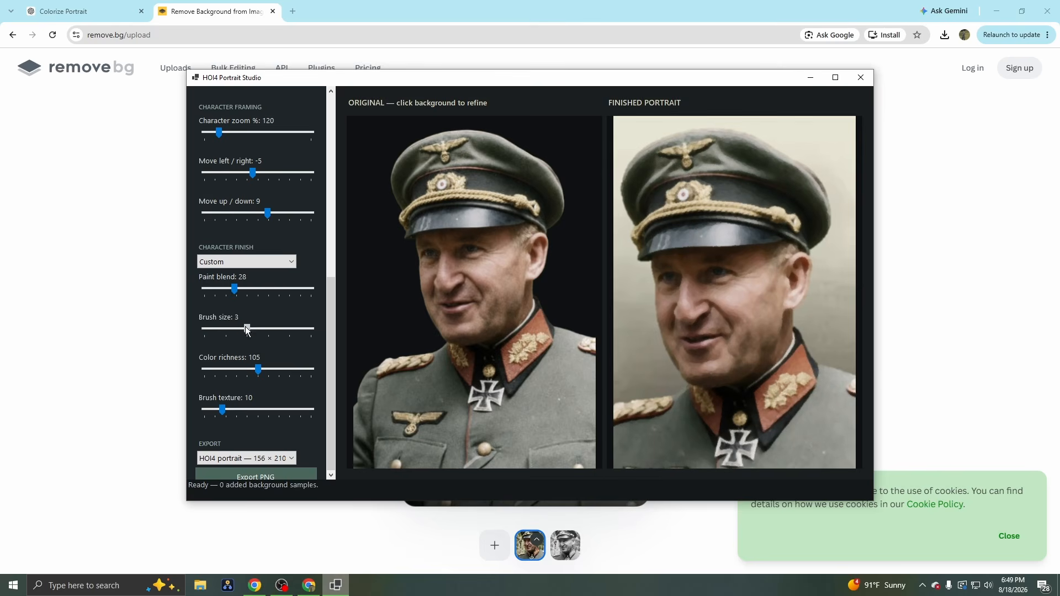
Set the character finish to brush size 2 and paint blend 56.
drag(248, 331, 227, 330)
mouse_move(259, 369)
mouse_down()
mouse_move(328, 380)
mouse_move(215, 370)
mouse_move(270, 371)
mouse_move(260, 371)
mouse_up()
drag(237, 292, 264, 290)
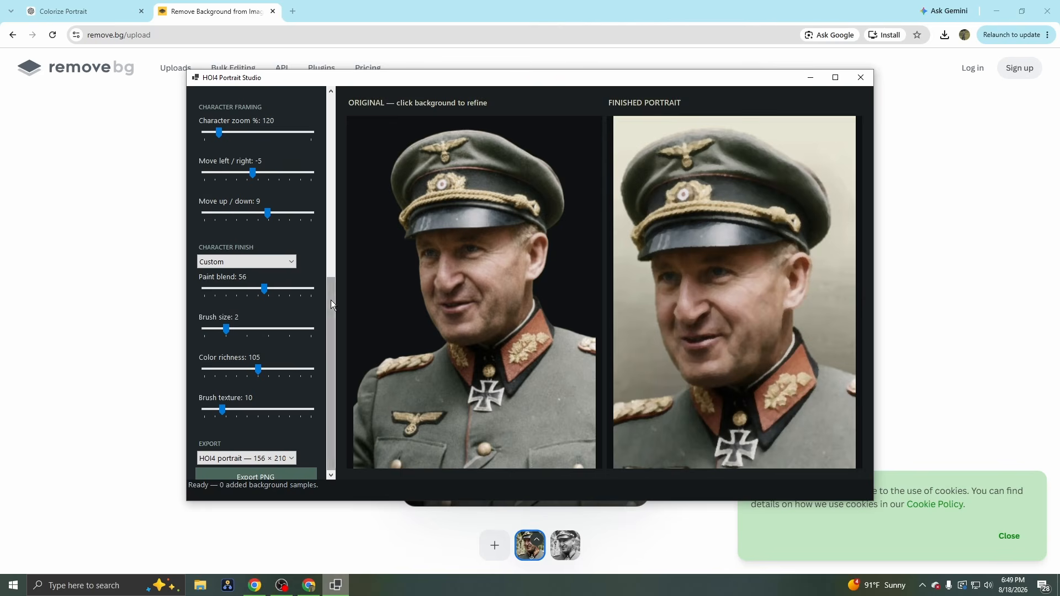
Set the backdrop's canvas texture to 47.
drag(331, 299, 304, 330)
mouse_move(222, 410)
mouse_down()
mouse_move(324, 409)
mouse_move(221, 419)
mouse_up()
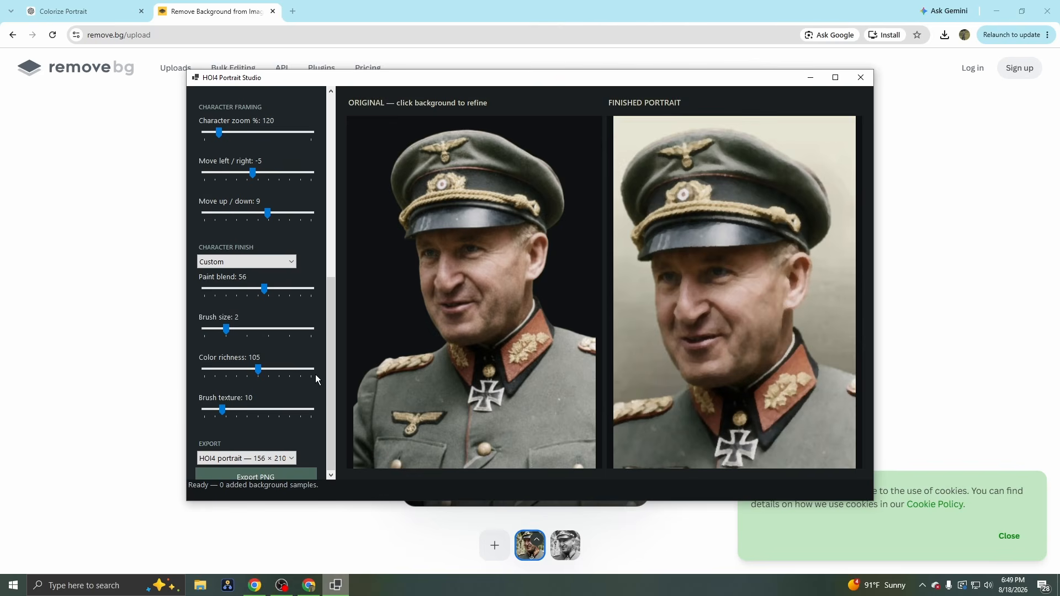
mouse_move(330, 375)
mouse_down()
mouse_move(316, 223)
mouse_move(333, 267)
mouse_move(256, 303)
mouse_up()
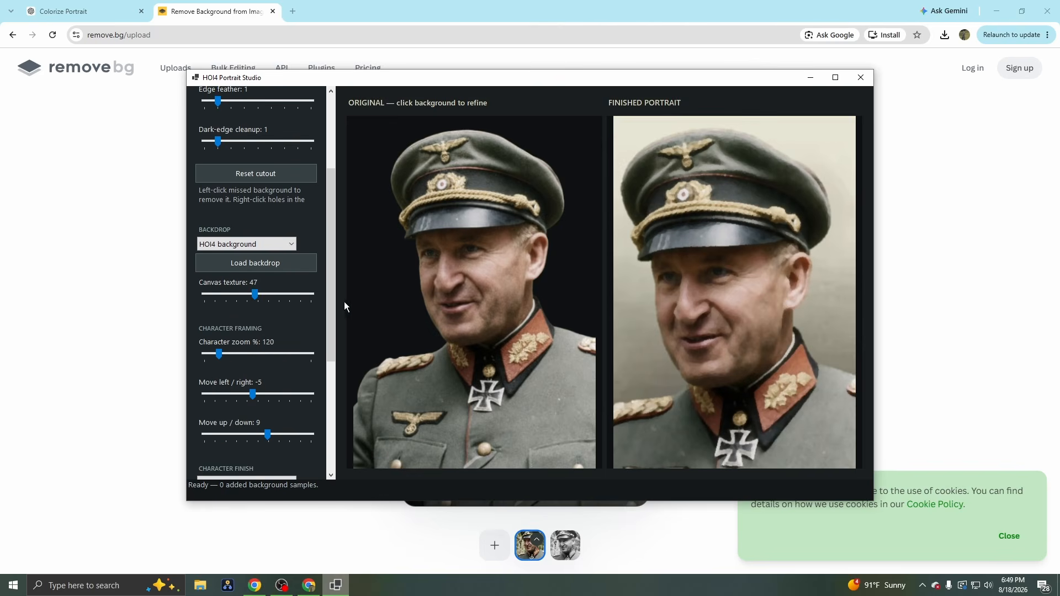
Set the character finish to brush size 3 and paint blend 43, and the character zoom to 113%.
scroll(342, 302, down, 5)
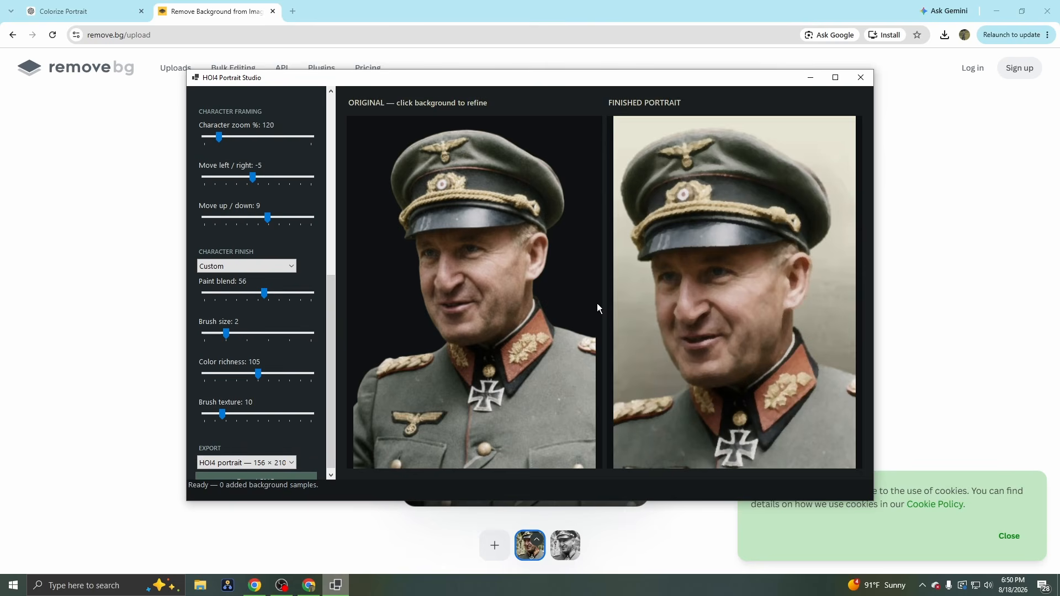
drag(231, 333, 237, 334)
drag(279, 294, 253, 298)
drag(330, 320, 323, 260)
drag(220, 260, 214, 258)
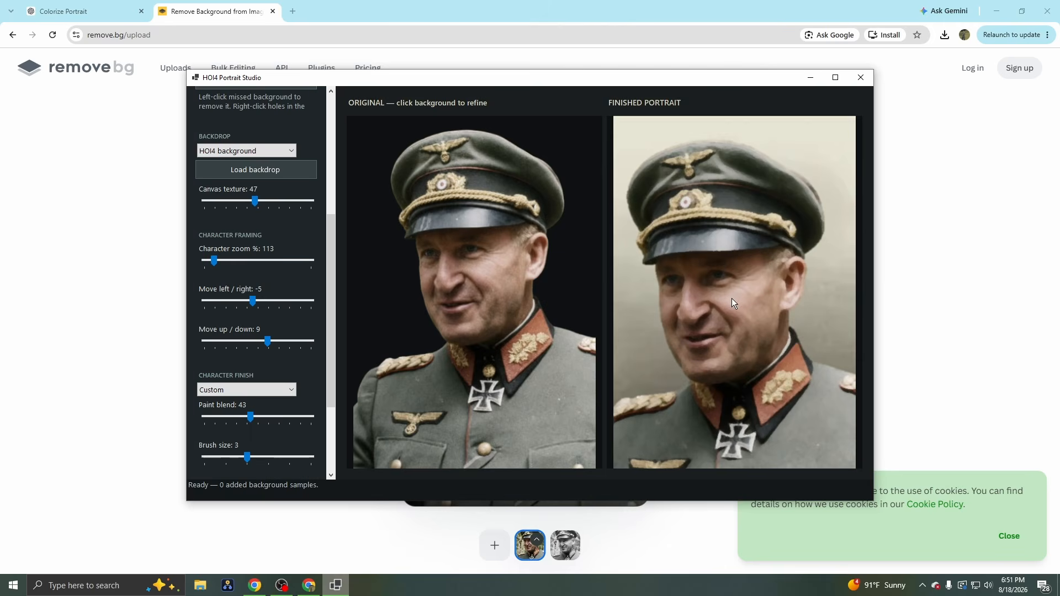
Export the finished portrait in the HOI4 portrait 156 × 210 format as gfemr.png.
scroll(333, 258, down, 2)
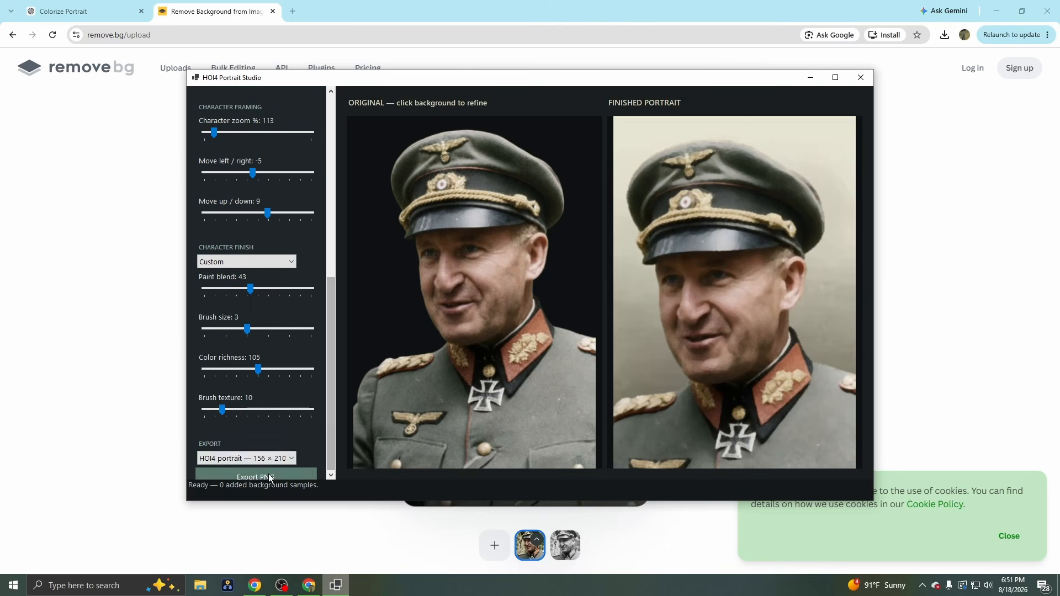
click(269, 470)
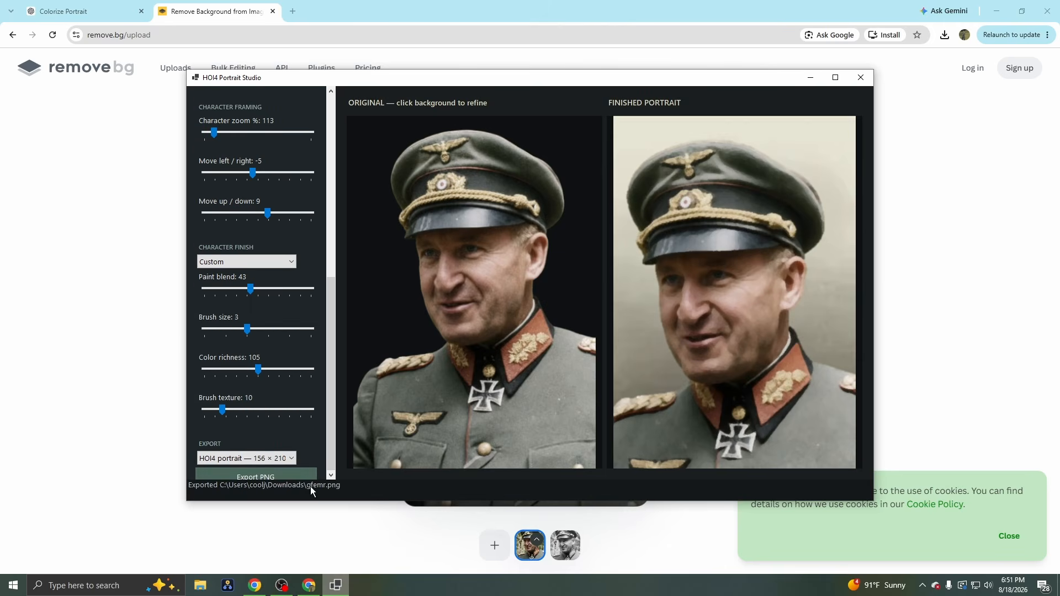